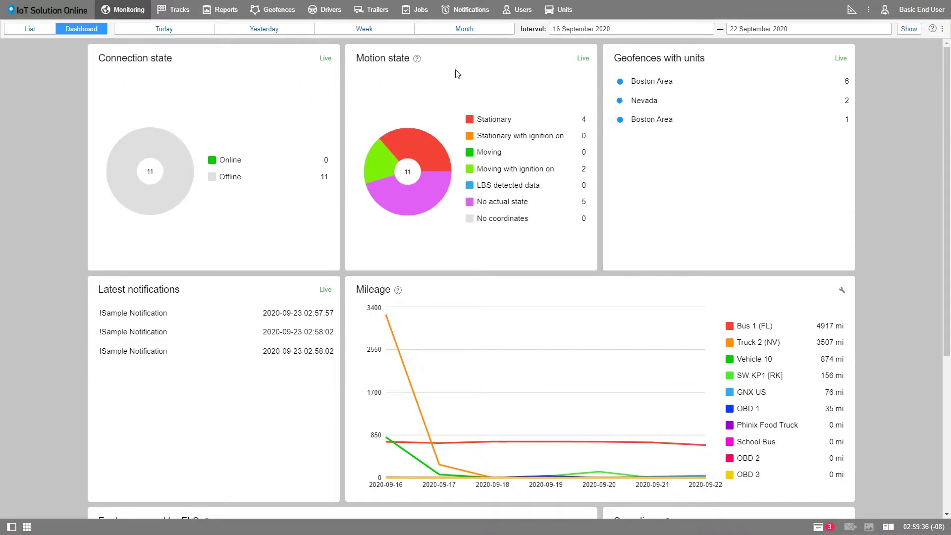
Scroll through the widgets, then switch twice between the unit list with map and the dashboard widgets
scroll(424, 265, "down", 2)
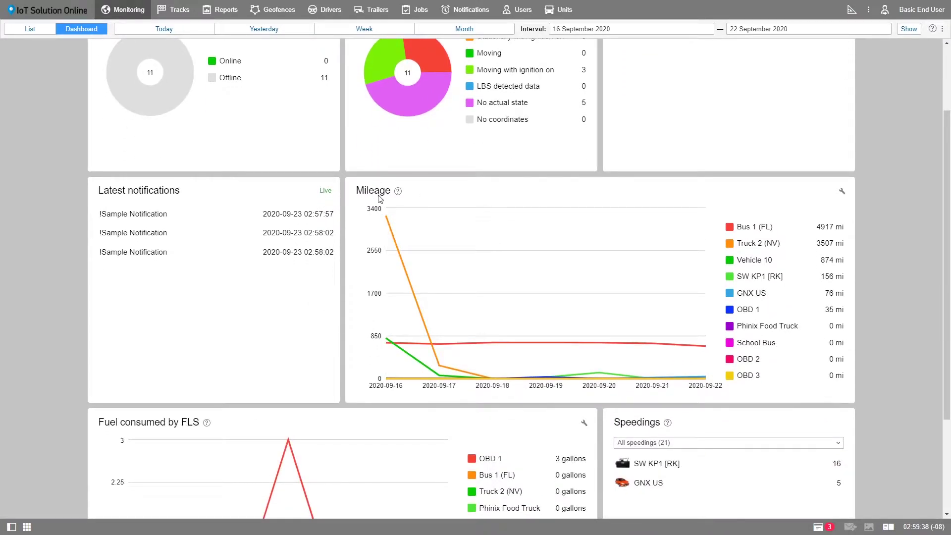
scroll(376, 203, "down", 2)
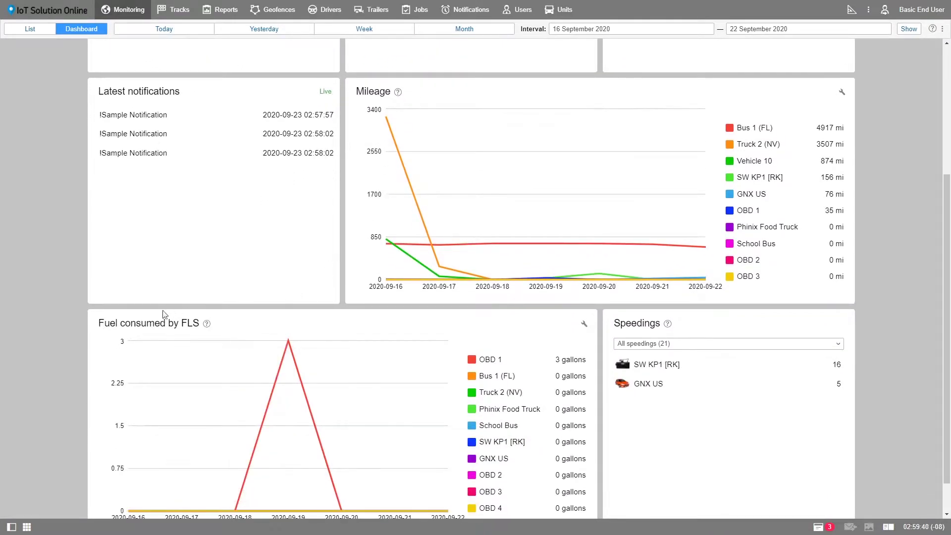
scroll(318, 246, "up", 4)
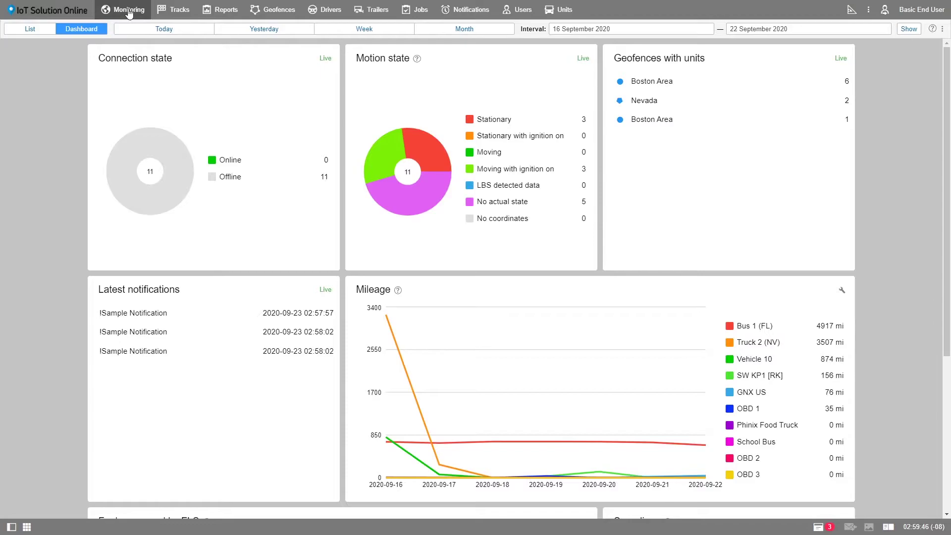
left_click(34, 30)
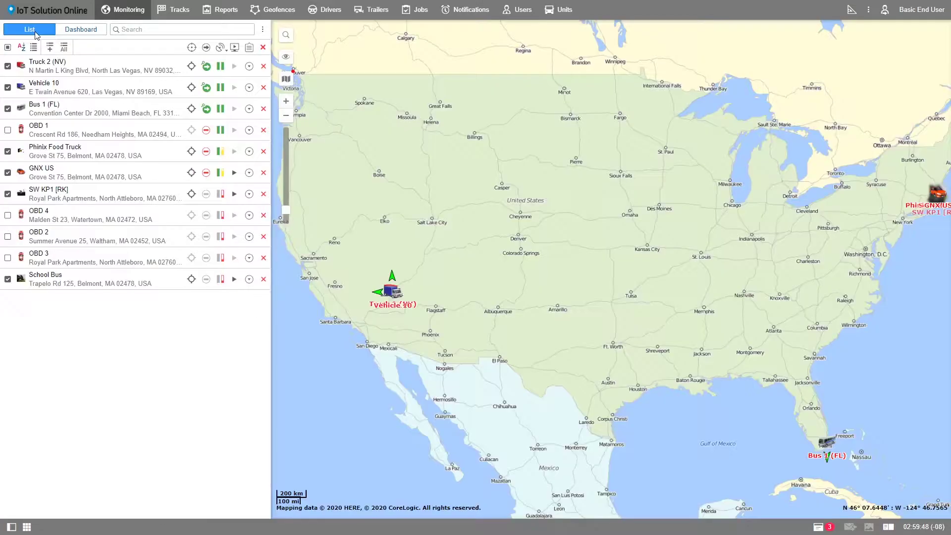
left_click(74, 31)
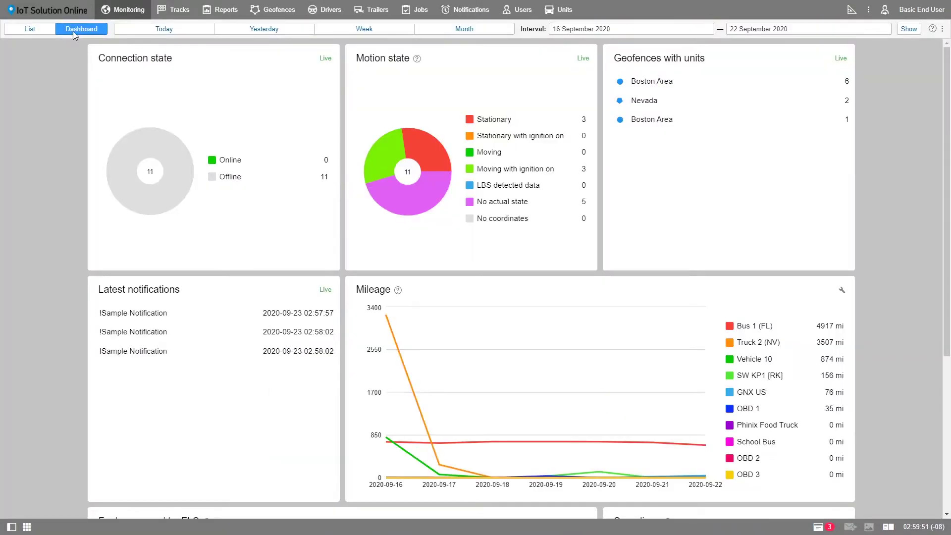
left_click(29, 31)
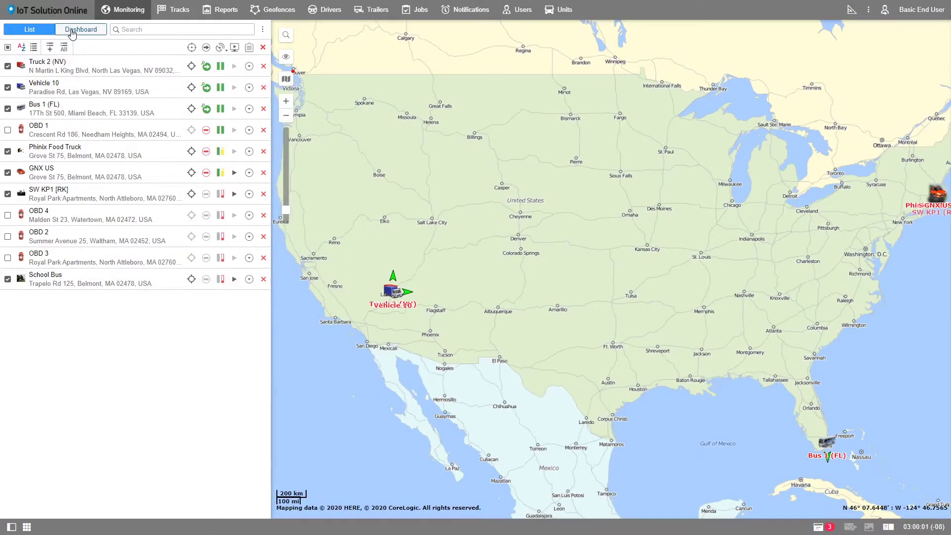
left_click(75, 30)
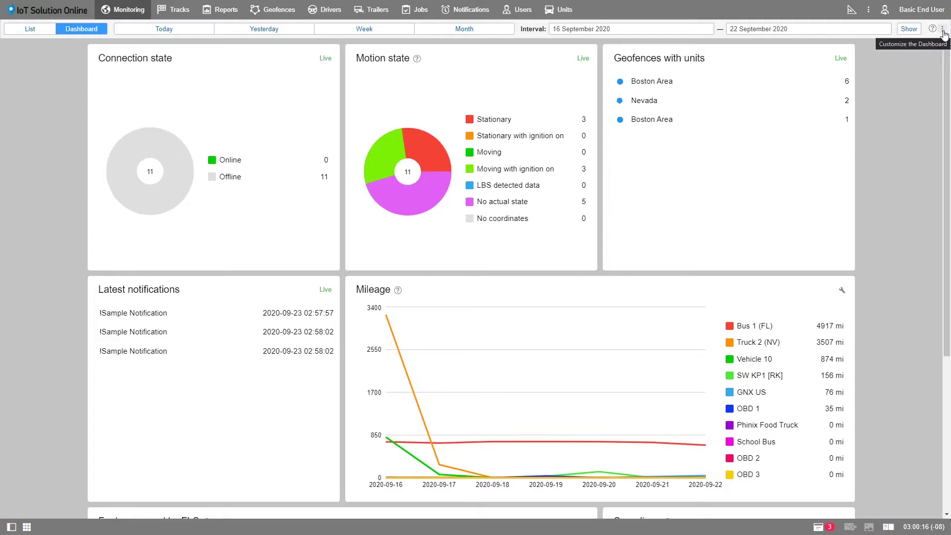
In dashboard customization, move Connection state lower, then hide and re-show Connection, Motion, Geofences and Notifications widgets
left_click(942, 30)
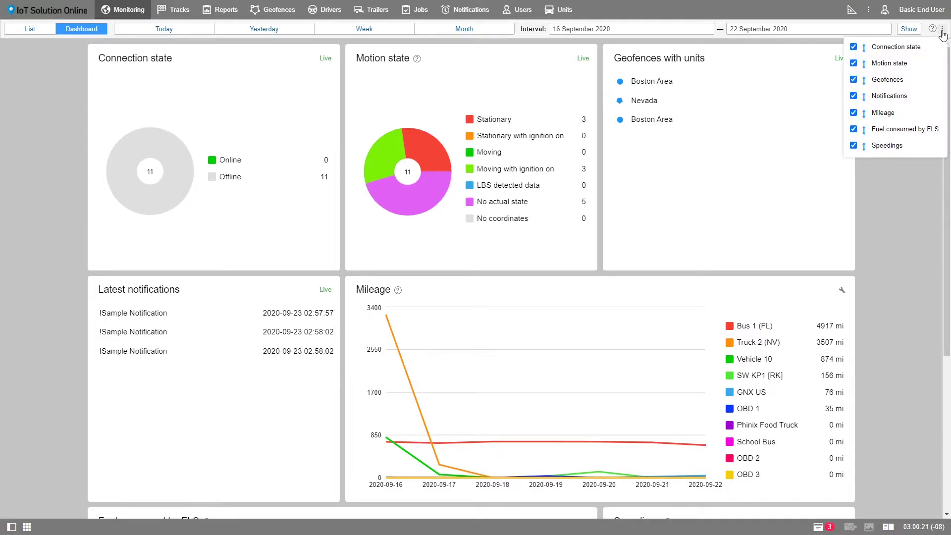
mouse_move(864, 47)
left_mouse_down()
mouse_move(864, 106)
mouse_move(864, 52)
left_mouse_up()
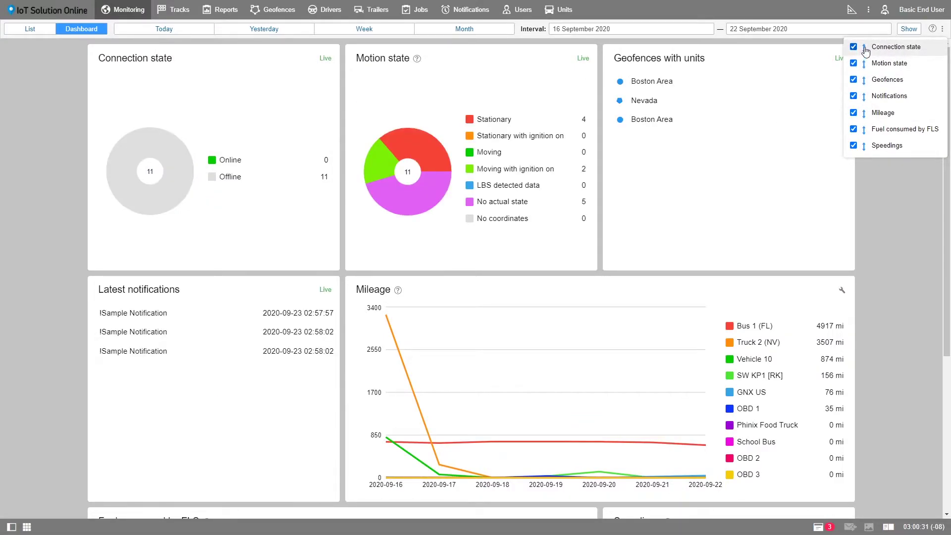
left_click(854, 47)
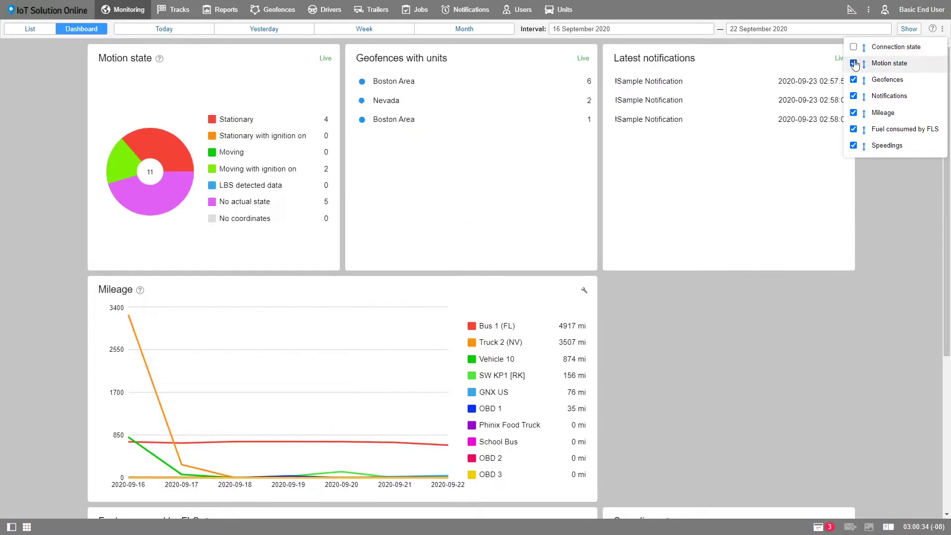
left_click(854, 63)
left_click(853, 79)
left_click(853, 96)
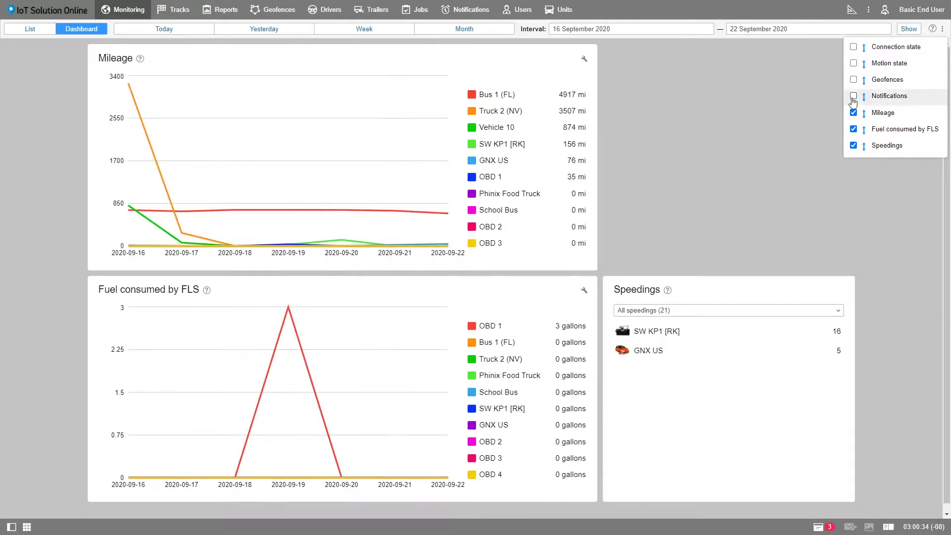
left_click(854, 97)
left_click(854, 79)
left_click(853, 62)
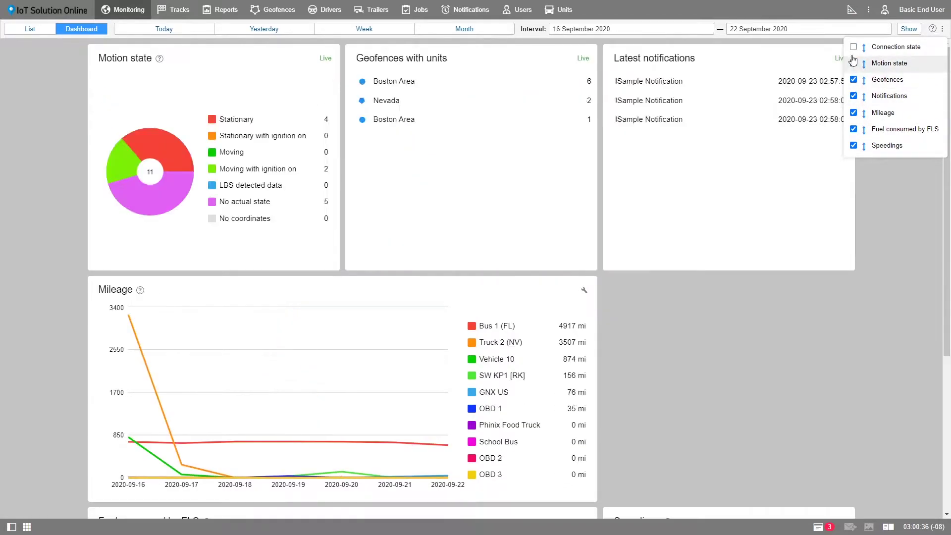
left_click(853, 47)
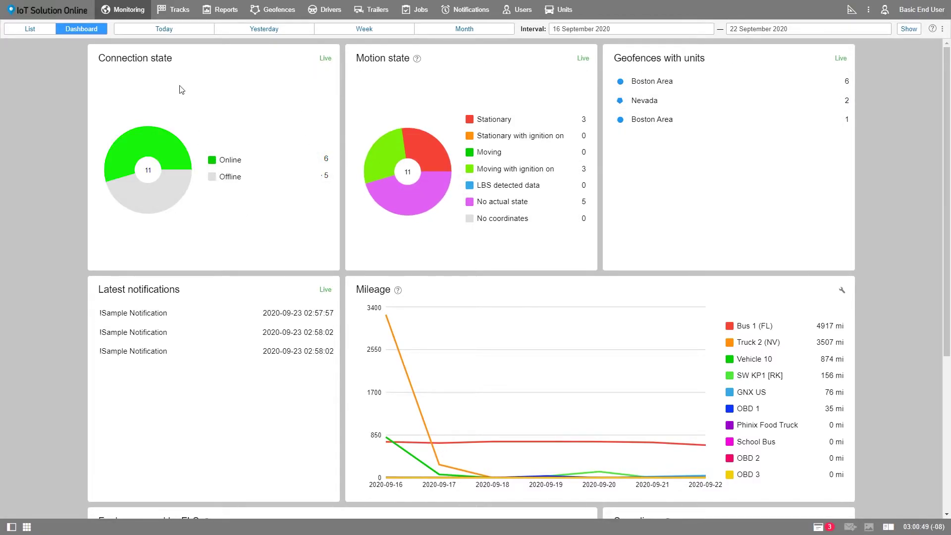
Drill into the Online units, No actual state units and six Boston Area units, returning each time
left_click(213, 160)
left_click(100, 58)
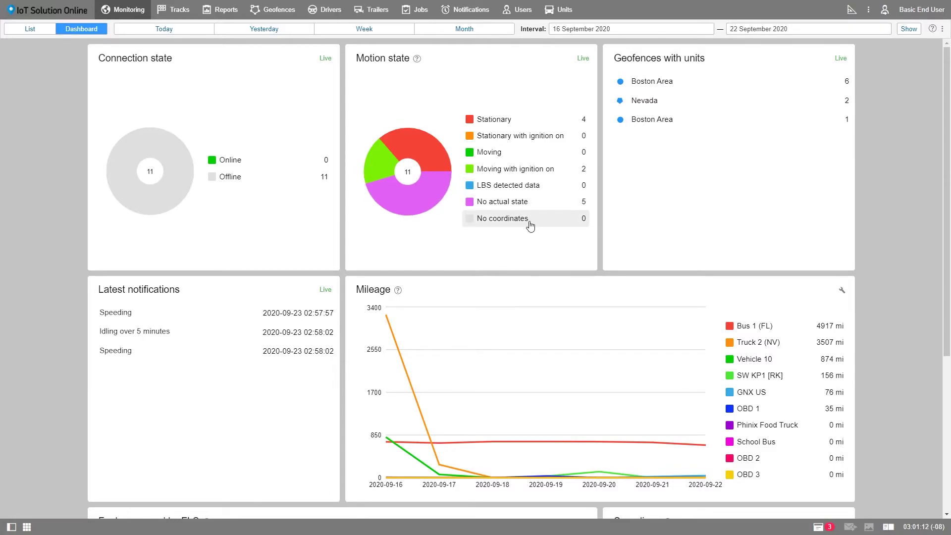
left_click(533, 206)
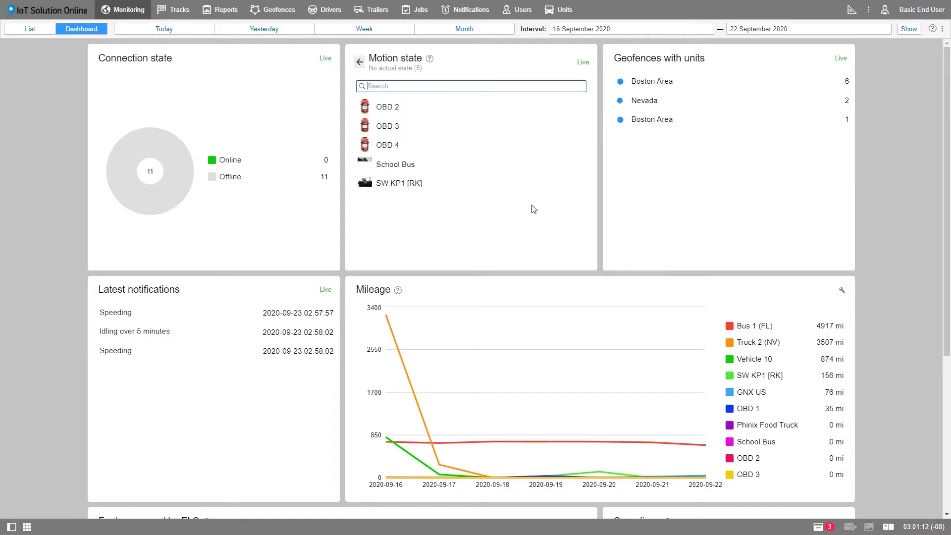
left_click(359, 62)
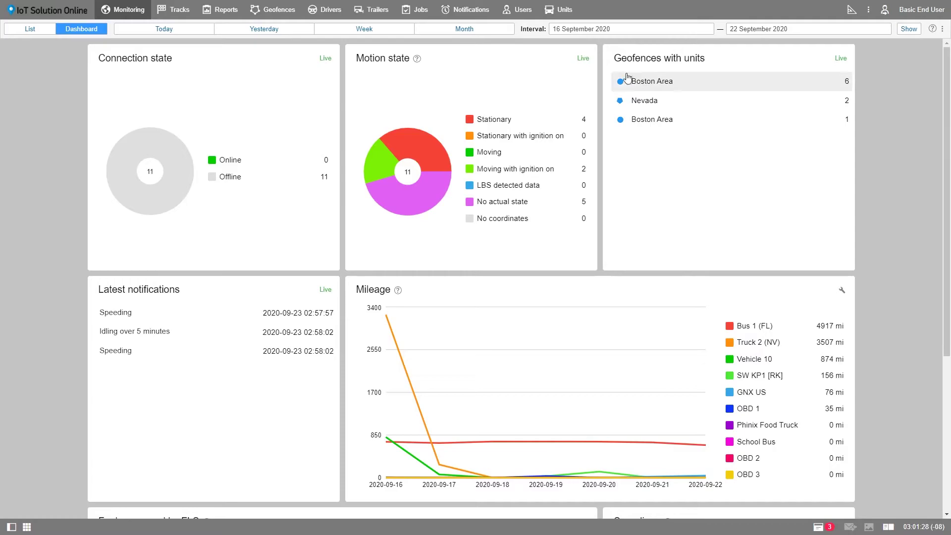
left_click(715, 87)
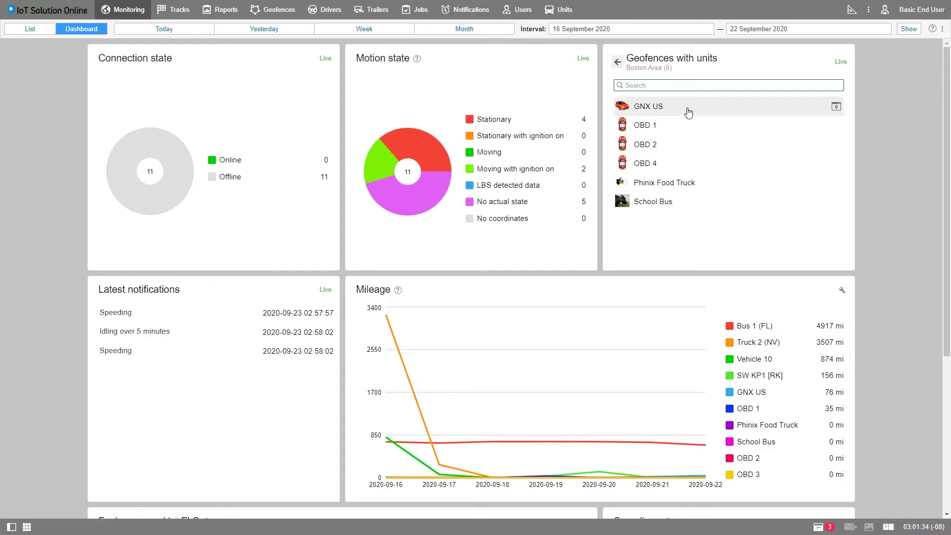
left_click(618, 62)
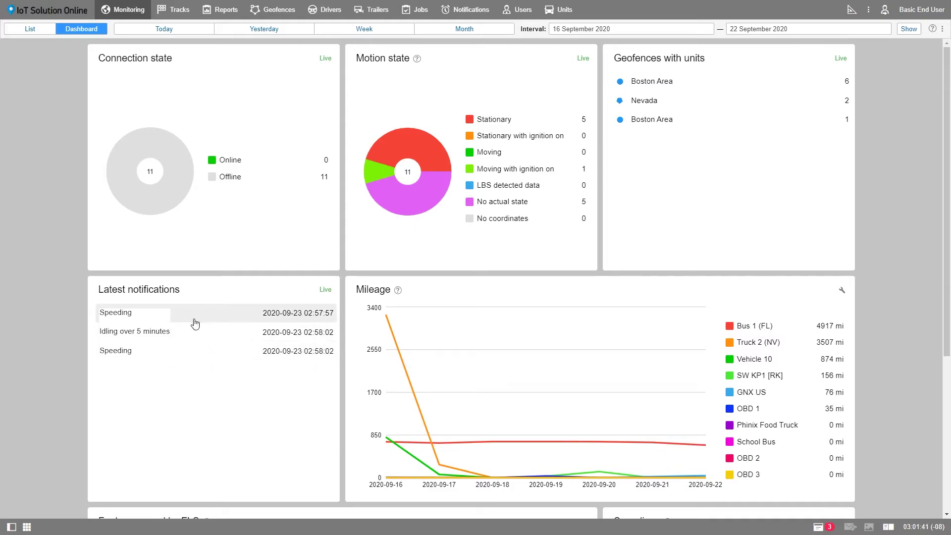
left_click(177, 320)
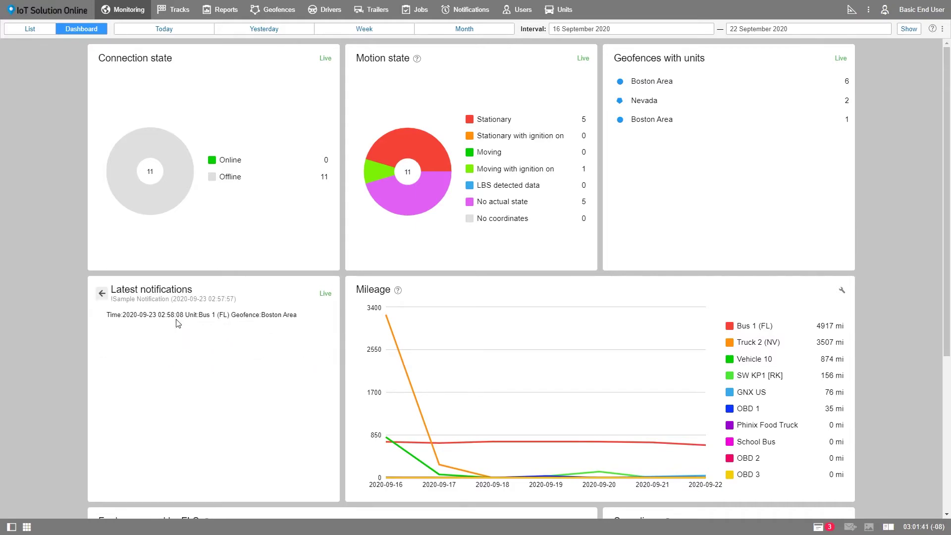
left_click(101, 294)
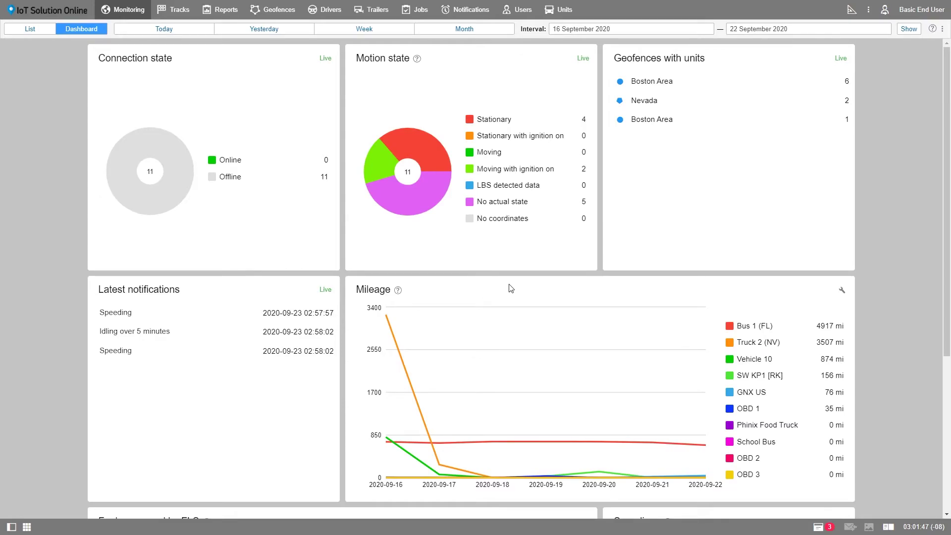
scroll(510, 287, "down", 2)
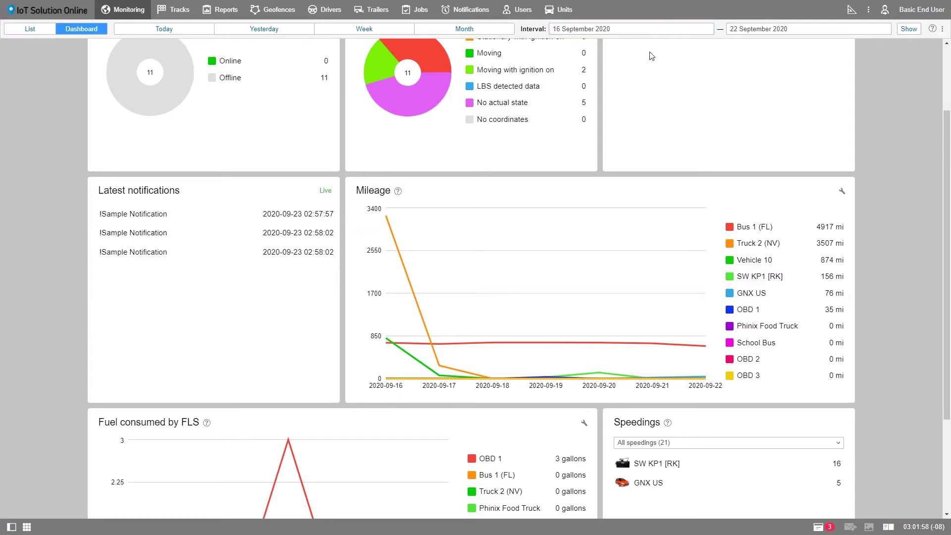
Change the interval start date to 4 September 2020 and show the 04–22 September charts
left_click(644, 29)
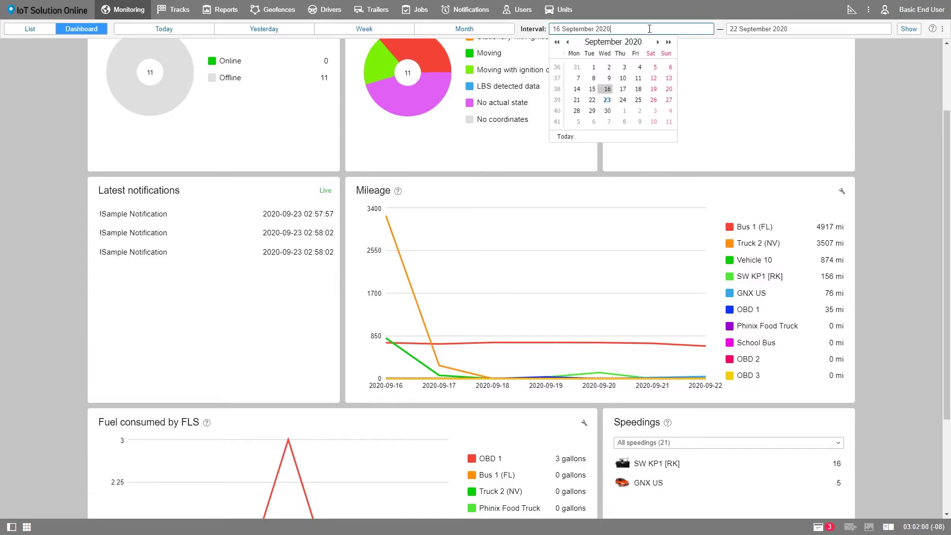
left_click(639, 69)
left_click(910, 30)
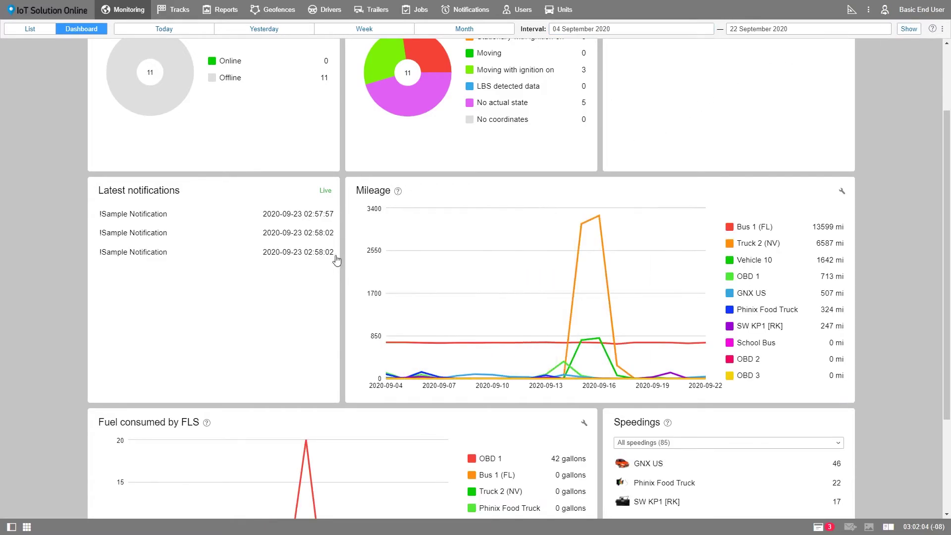
scroll(326, 270, "down", 3)
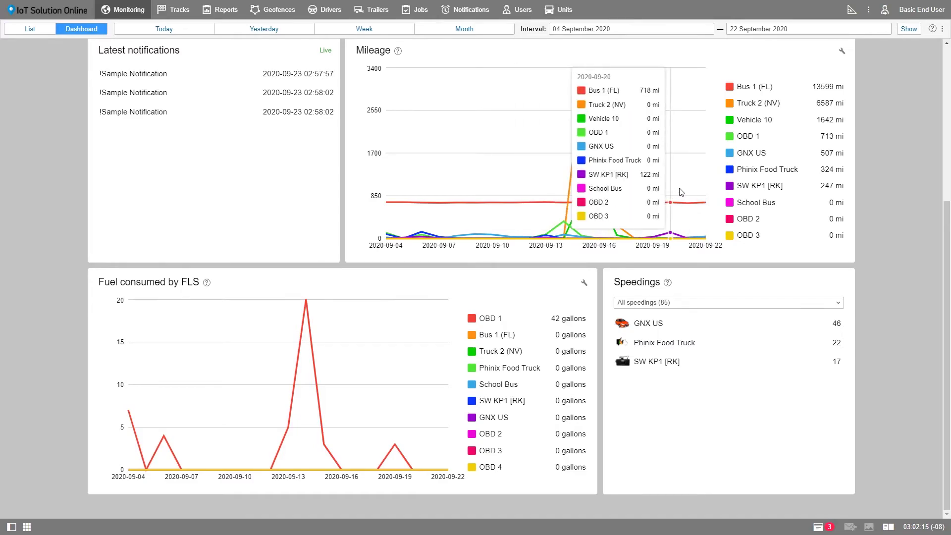
Uncheck OBD 2 in the Mileage chart's unit selection and return to the chart
left_click(842, 52)
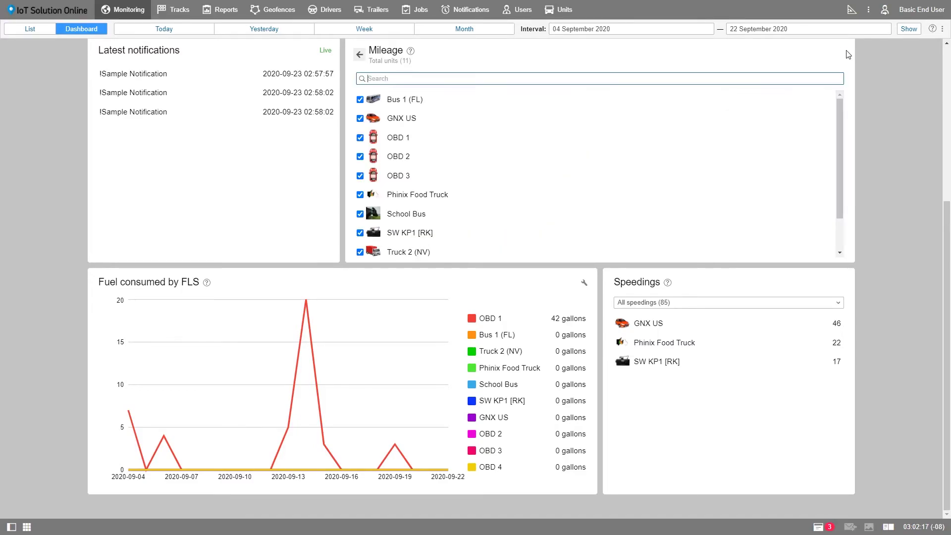
left_click(360, 156)
scroll(366, 174, "down", 1)
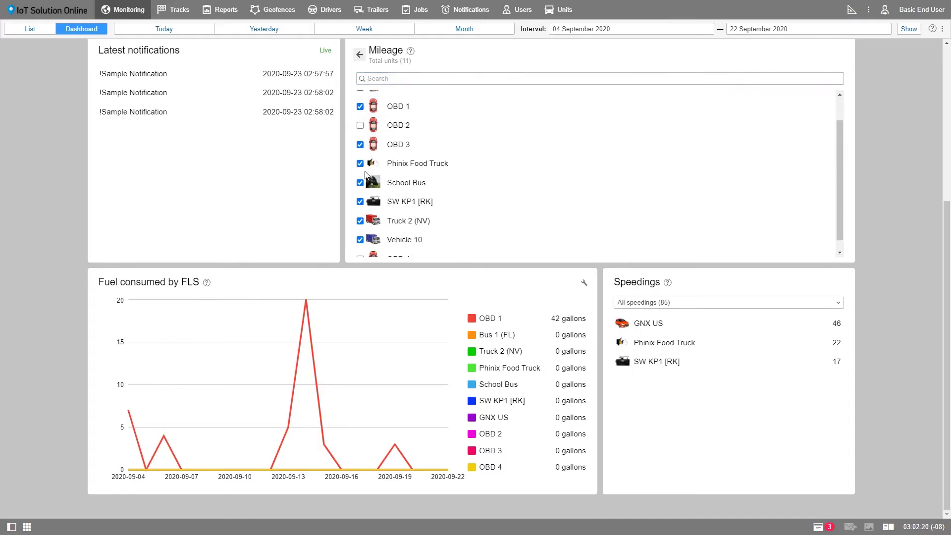
scroll(366, 174, "down", 1)
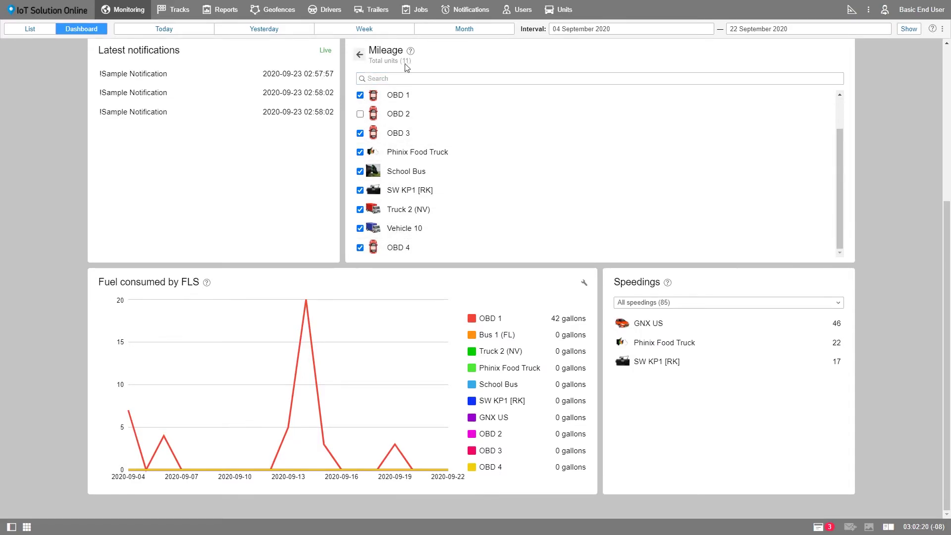
left_click(359, 54)
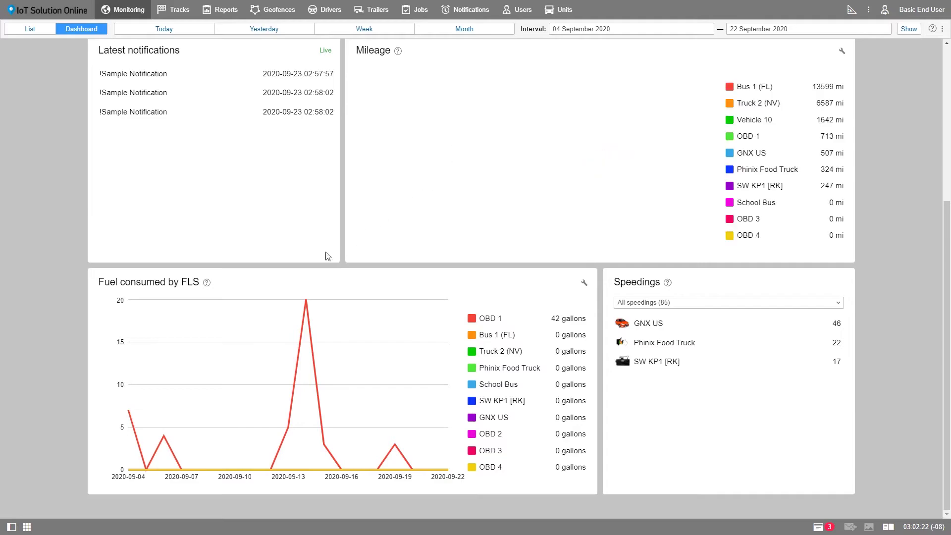
mouse_move(138, 322)
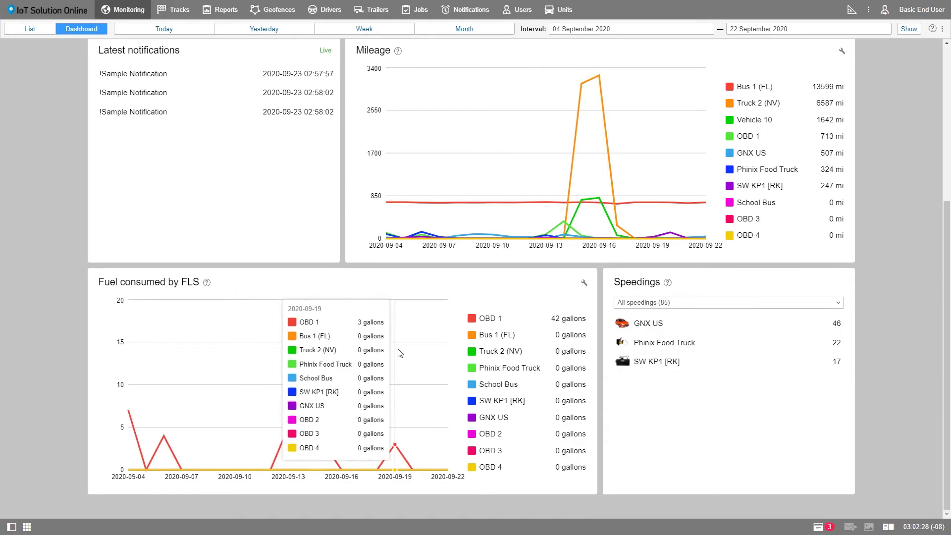
left_click(586, 285)
left_click(103, 284)
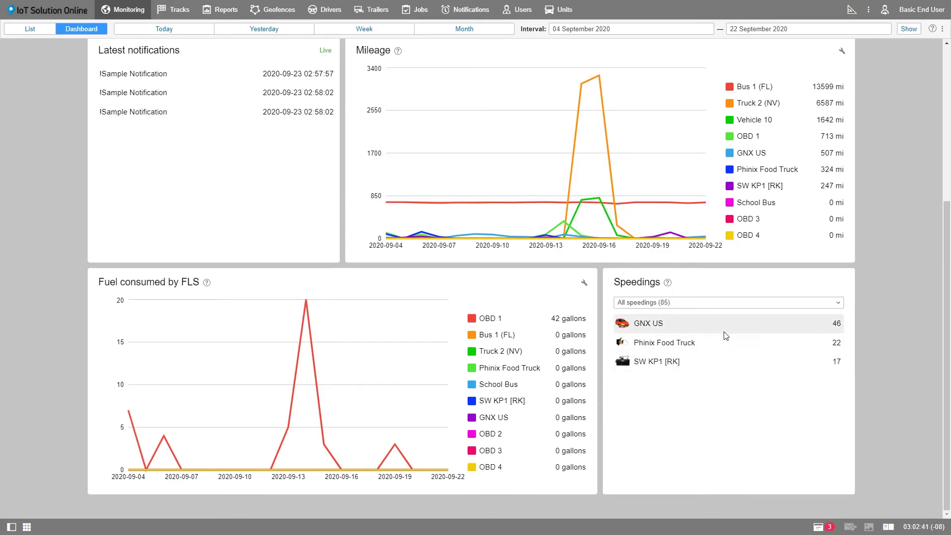
left_click(718, 303)
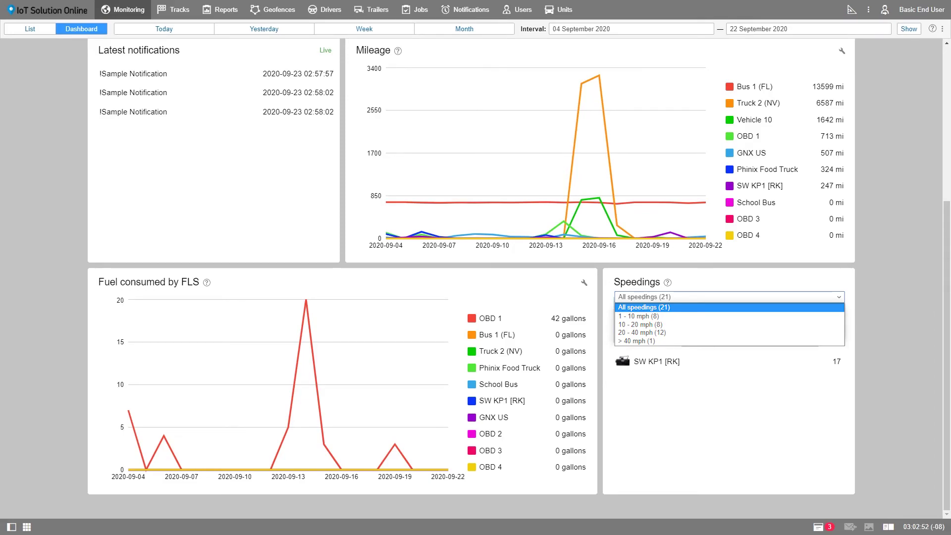
left_click(697, 400)
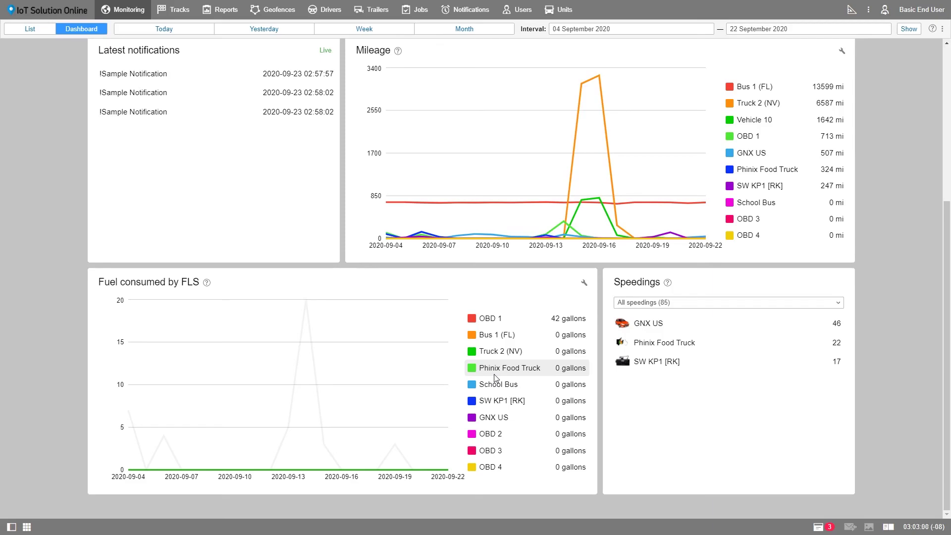
scroll(429, 354, "up", 3)
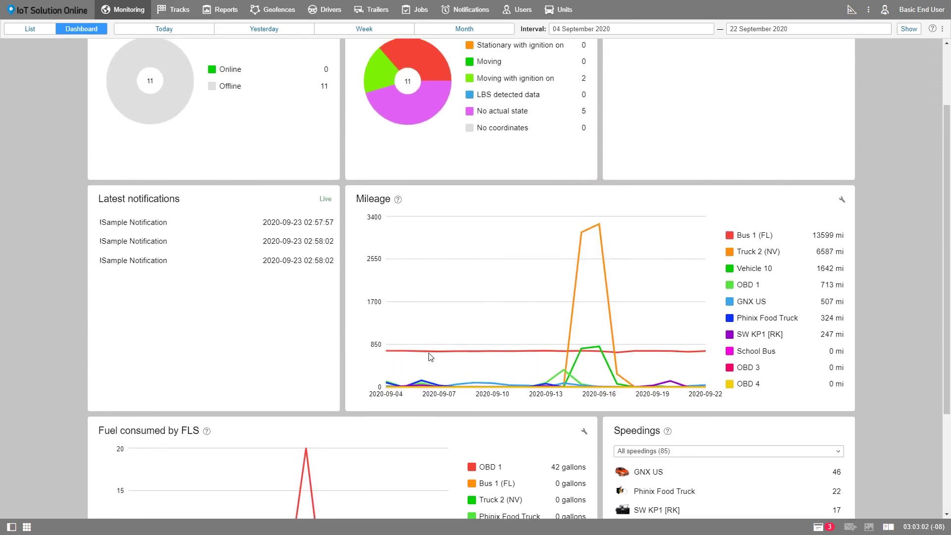
scroll(431, 357, "up", 2)
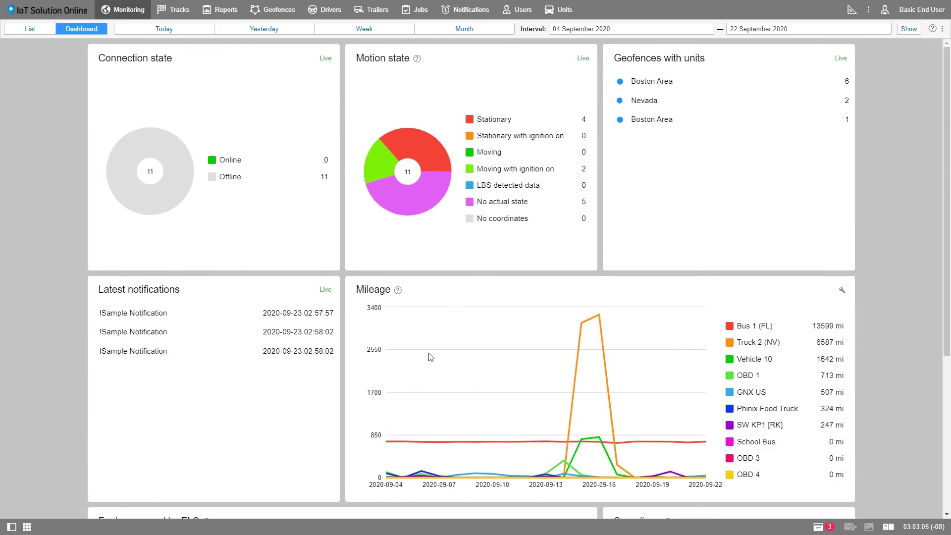
scroll(430, 357, "down", 4)
scroll(430, 357, "up", 2)
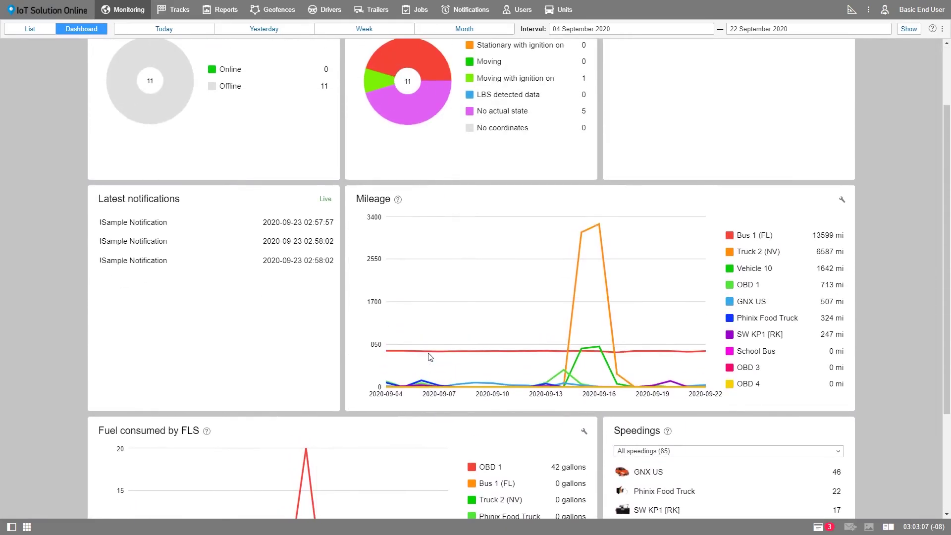